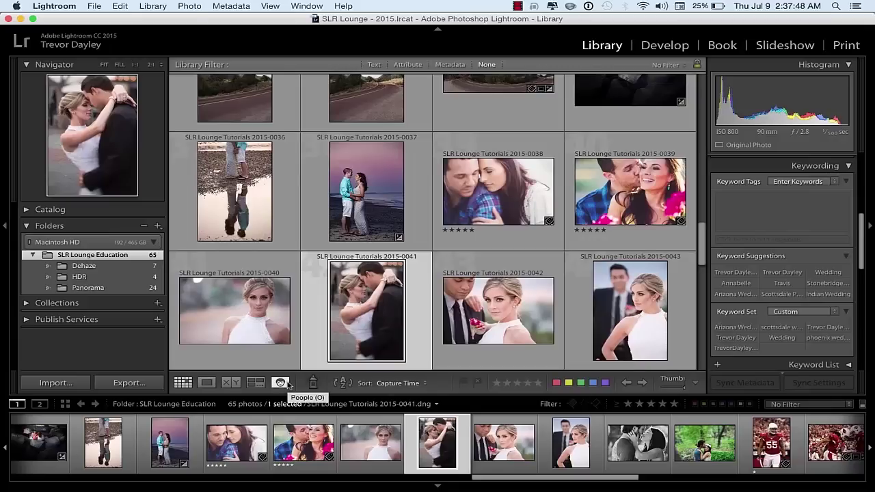
Switch the Library to People view to show the 14 unnamed face stacks.
left_click(288, 385)
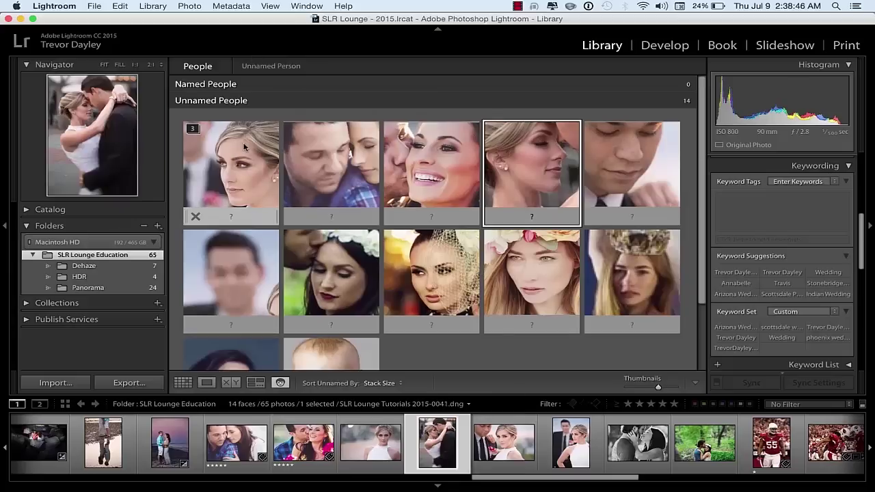
Expand the first face stack and name its first two faces Heather.
left_click(193, 130)
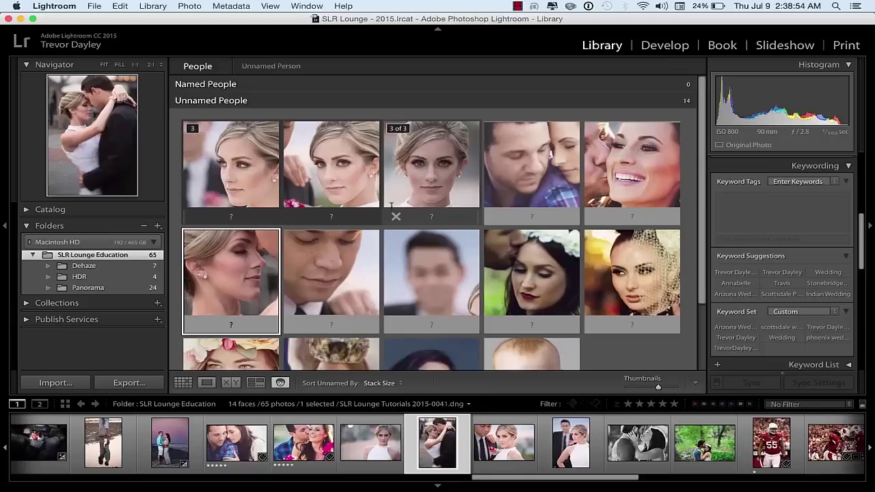
left_click(230, 216)
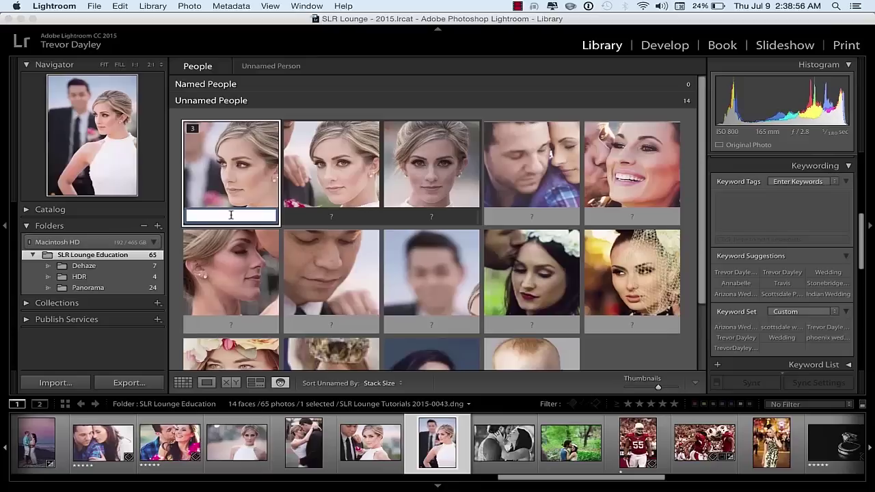
type("Heather")
key("Return")
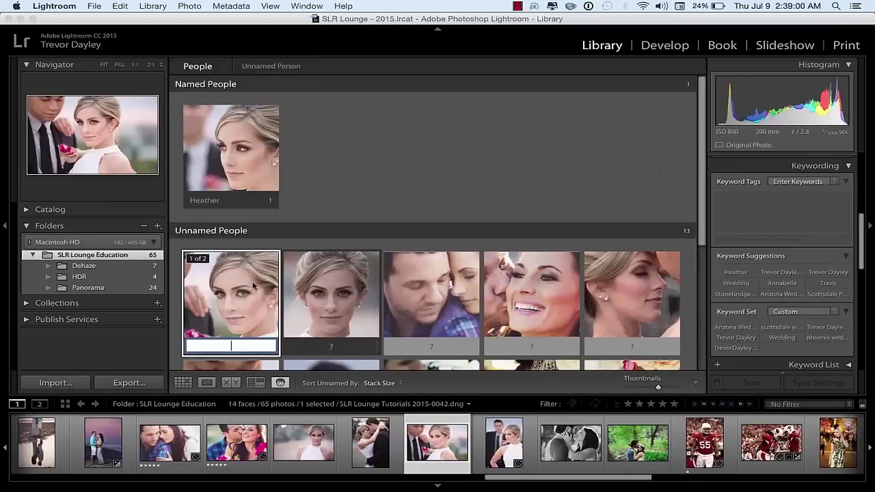
type("Heather")
key("Return")
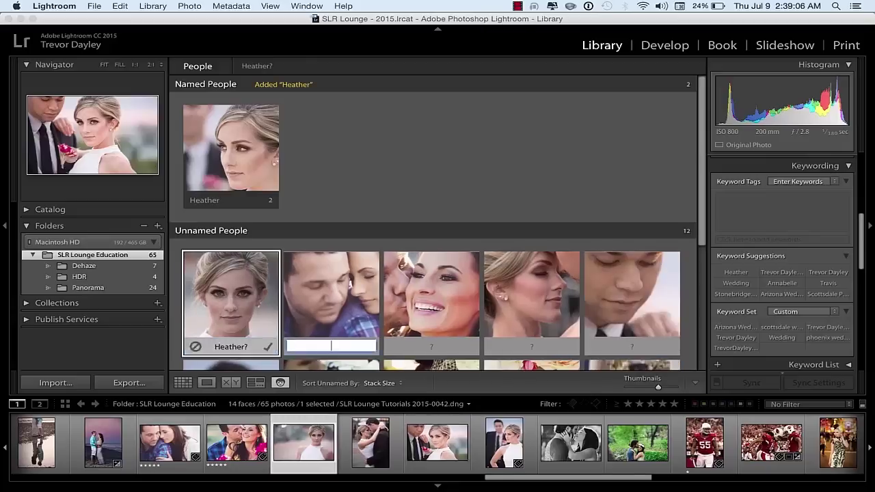
Name the third face Heather from the autocomplete suggestion, then dismiss the empty name box.
type("heathe")
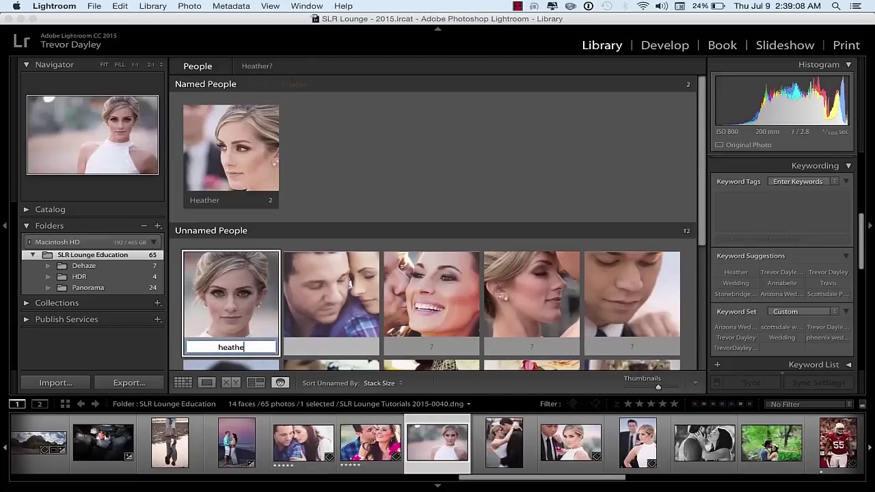
key("BackSpace")
key("BackSpace")
key("BackSpace")
key("BackSpace")
key("BackSpace")
type("Heat")
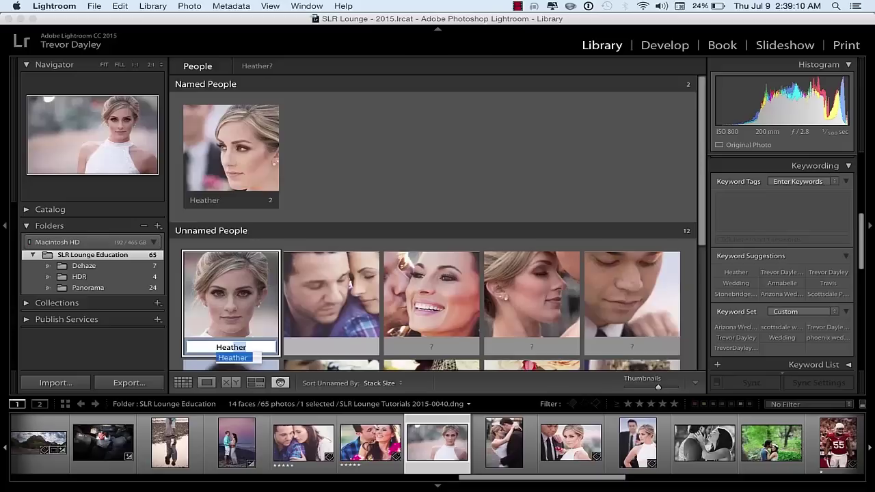
key("Return")
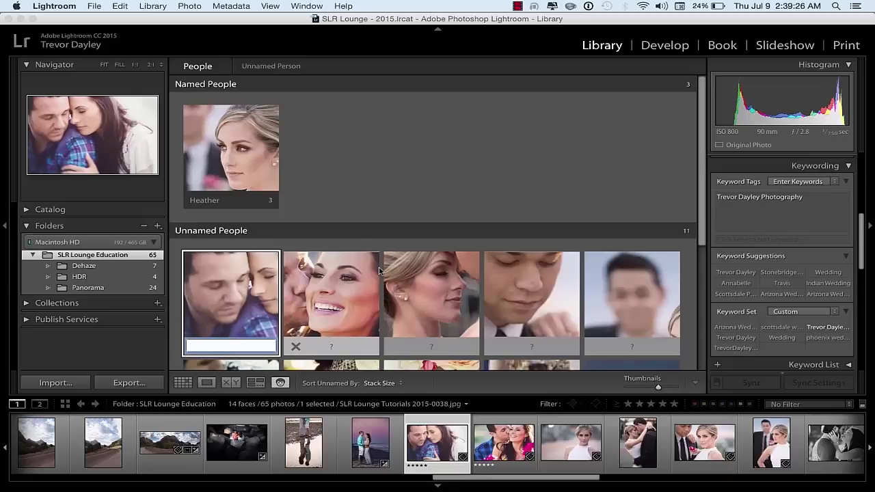
key("Escape")
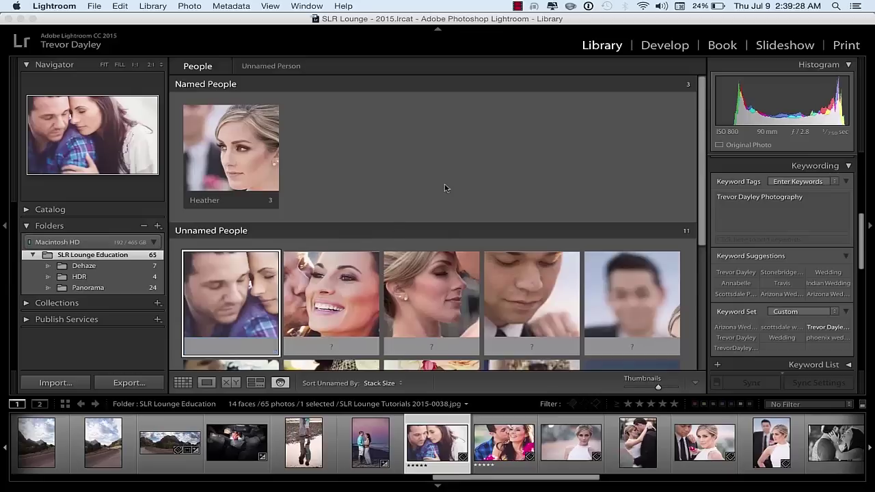
scroll(445, 190, "down", 3)
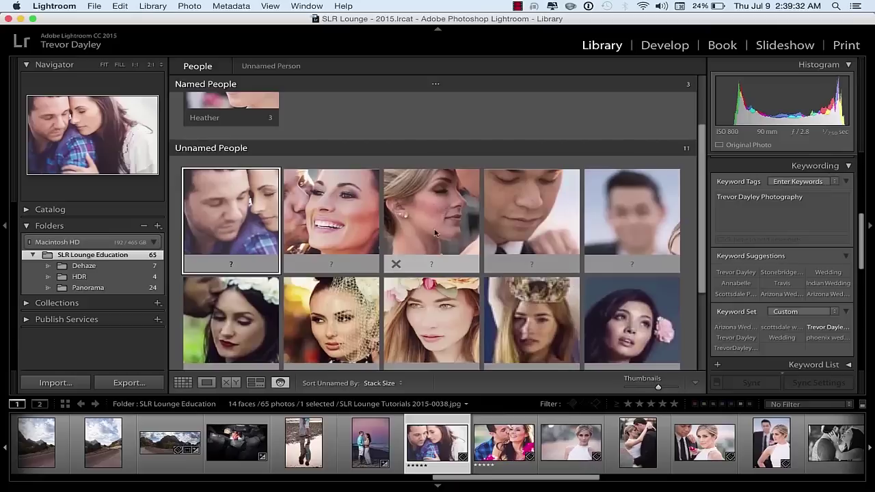
Open the embracing couple photo in Loupe and move the face region onto the woman's face.
double_click(462, 213)
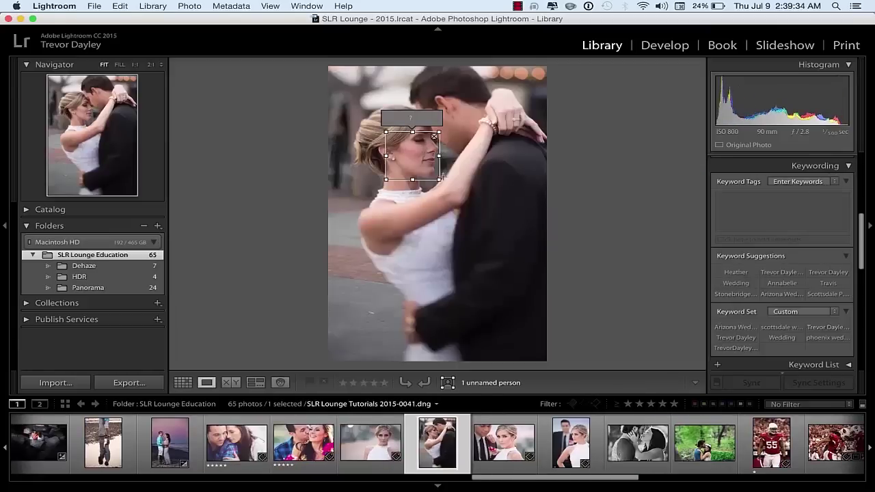
left_click_drag(421, 166, 438, 149)
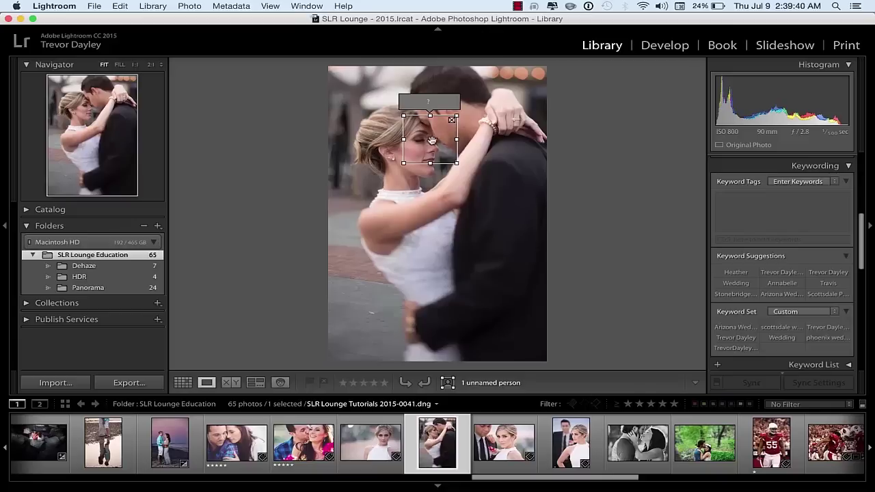
left_click(447, 383)
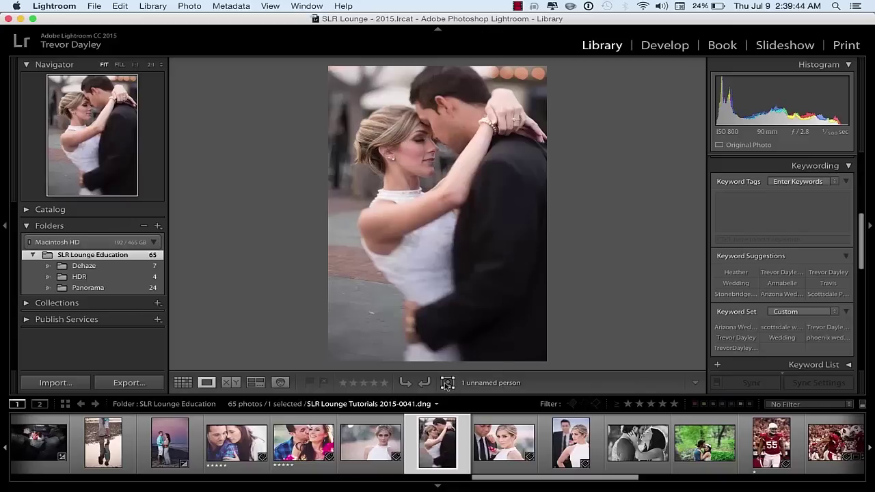
left_click(448, 383)
left_click_drag(420, 135, 370, 195)
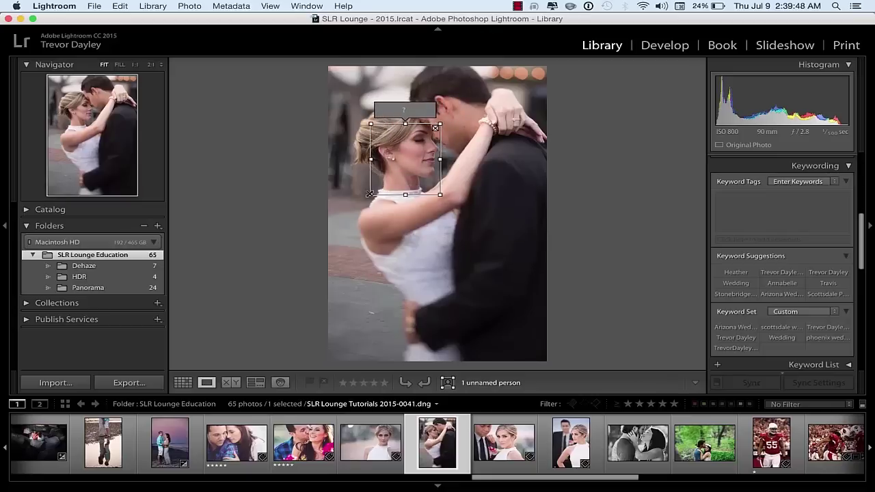
Tag the bride's face region as Heather.
left_click(406, 110)
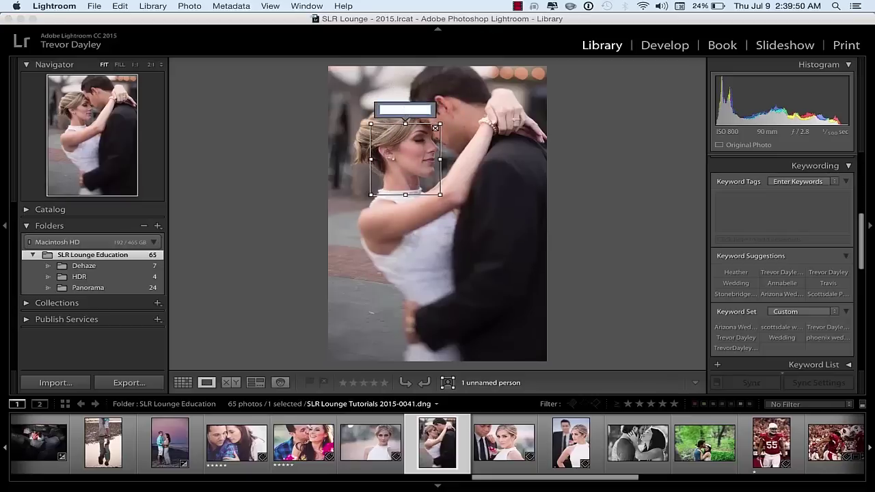
type("Heather")
key("Return")
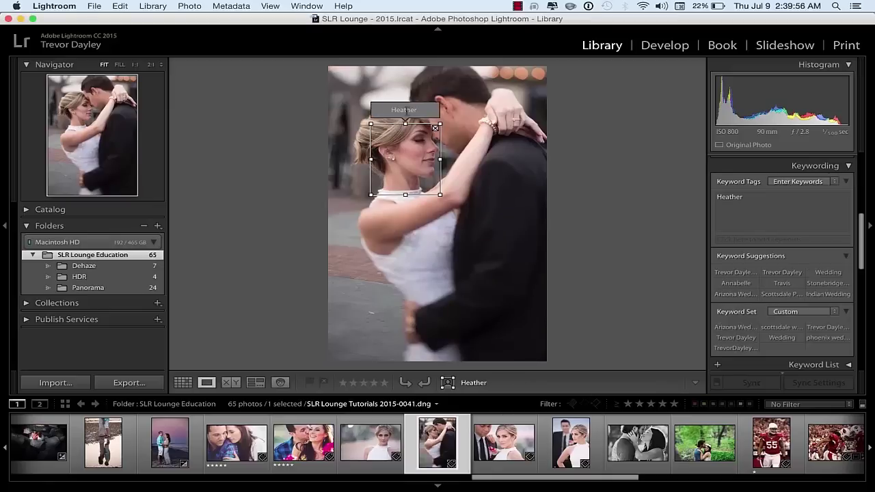
Back in People view, name the smiling woman's face Chelsa.
left_click(287, 382)
left_click(340, 264)
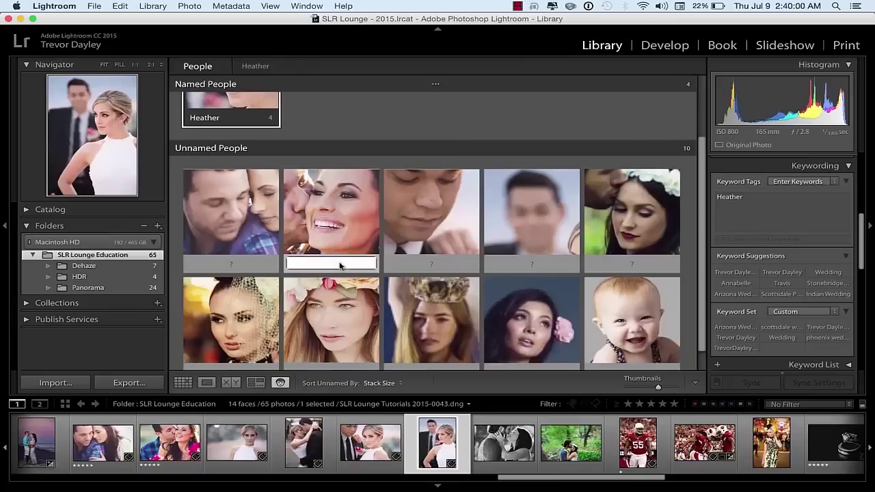
type("Chela")
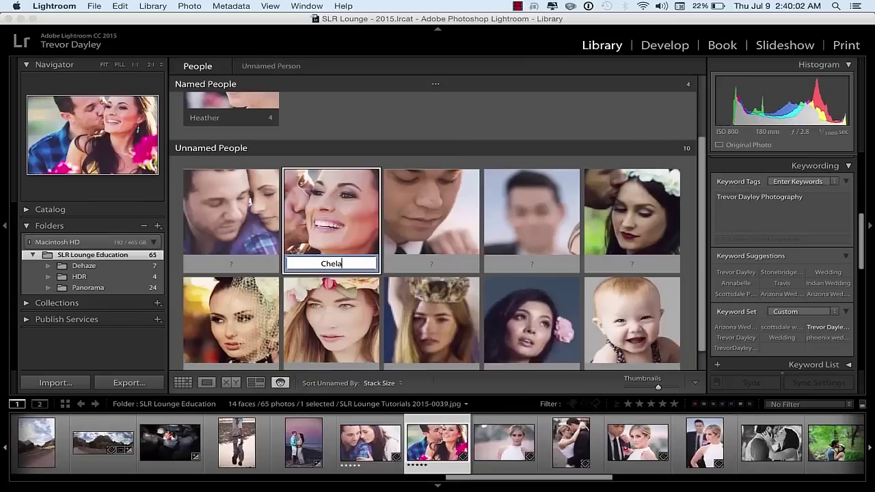
key("BackSpace")
type("sa")
key("Return")
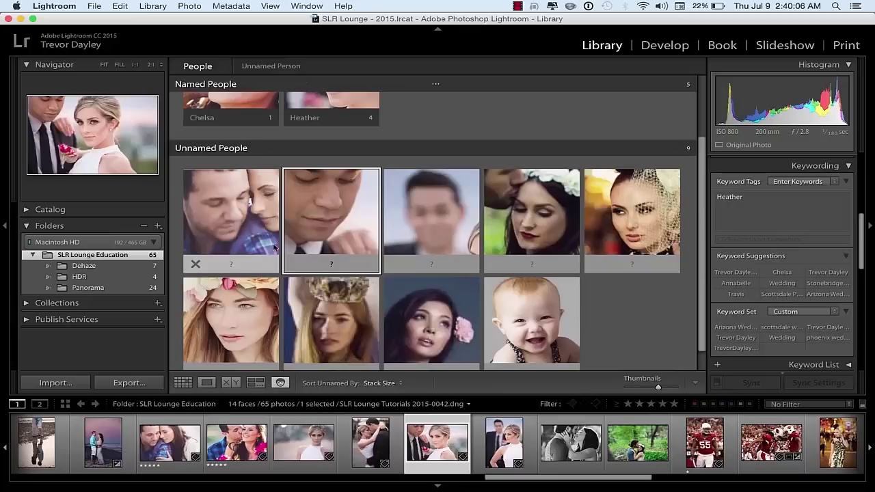
Open the next unnamed face's photo, fit its region onto the man, and name him Justin.
double_click(211, 198)
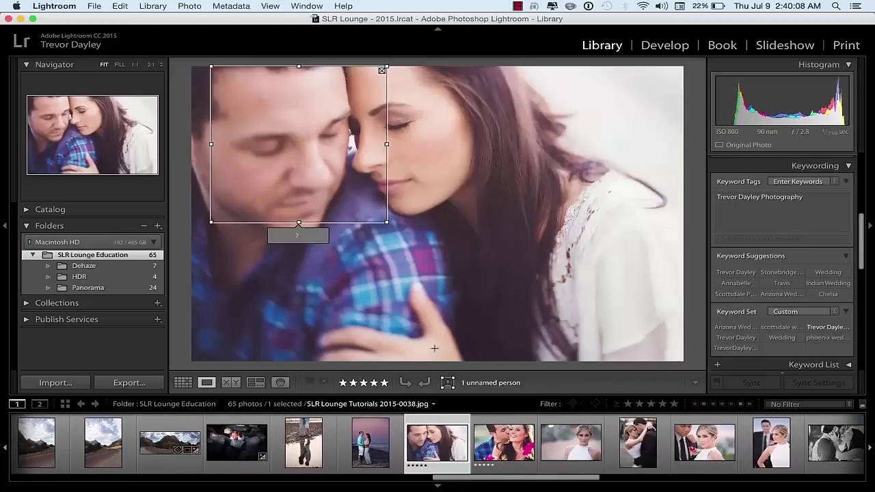
left_click_drag(306, 121, 265, 129)
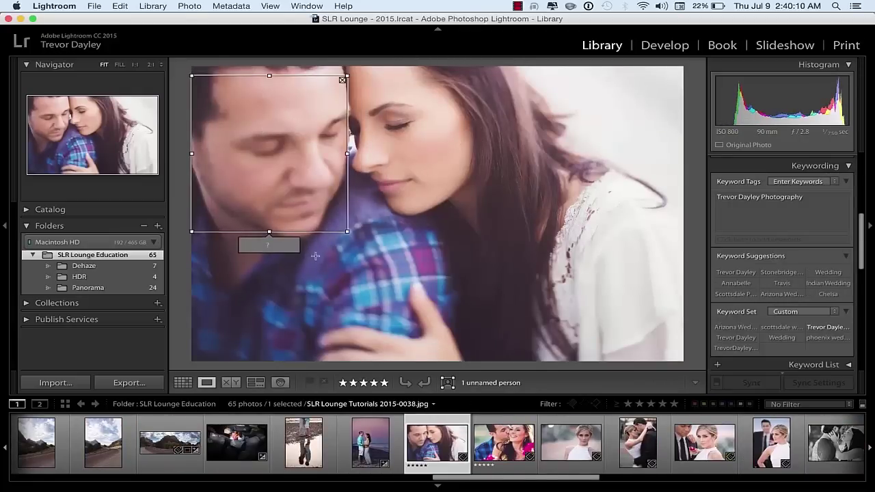
left_click(268, 245)
type("Justi")
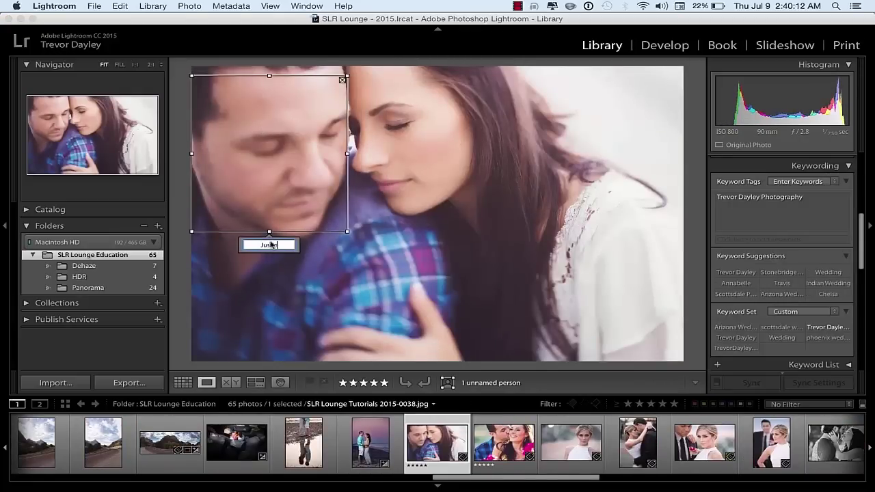
type("n")
key("Return")
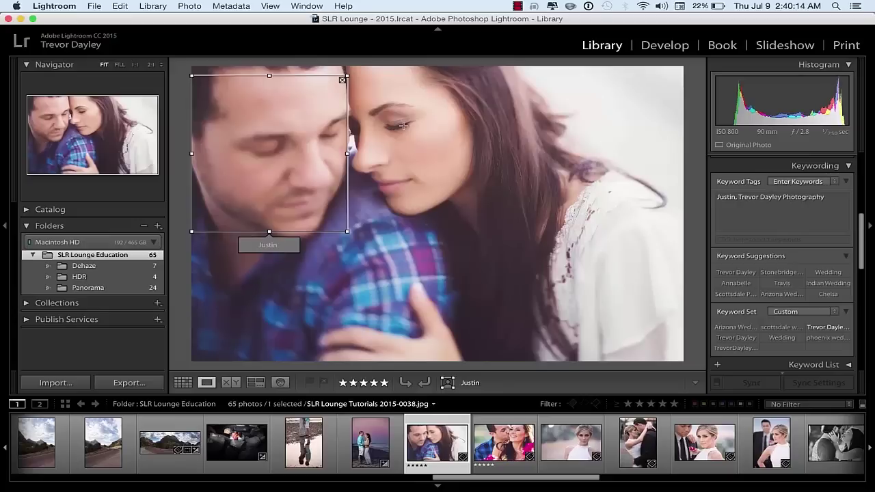
Draw a new face region over the woman on the cuddling couple photo and name it Chelsa.
mouse_move(357, 84)
left_mouse_down()
mouse_move(498, 228)
mouse_move(537, 226)
left_mouse_up()
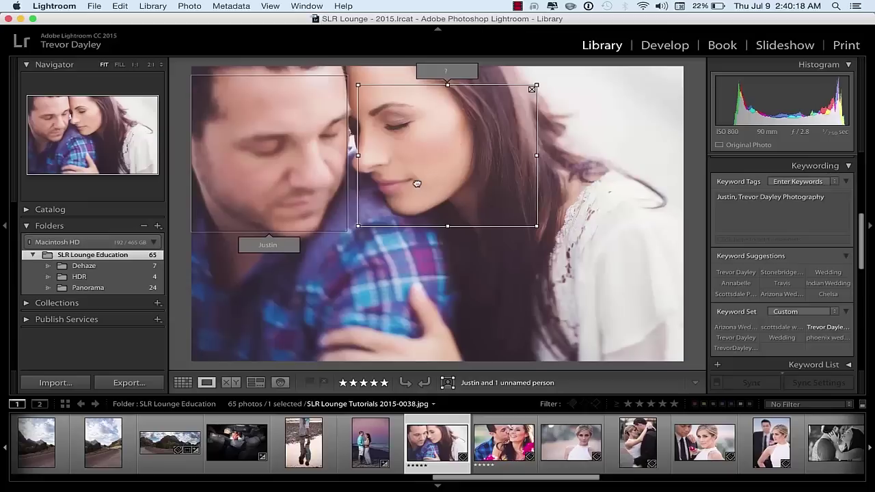
left_click_drag(417, 184, 401, 182)
left_click(432, 70)
type("Ch")
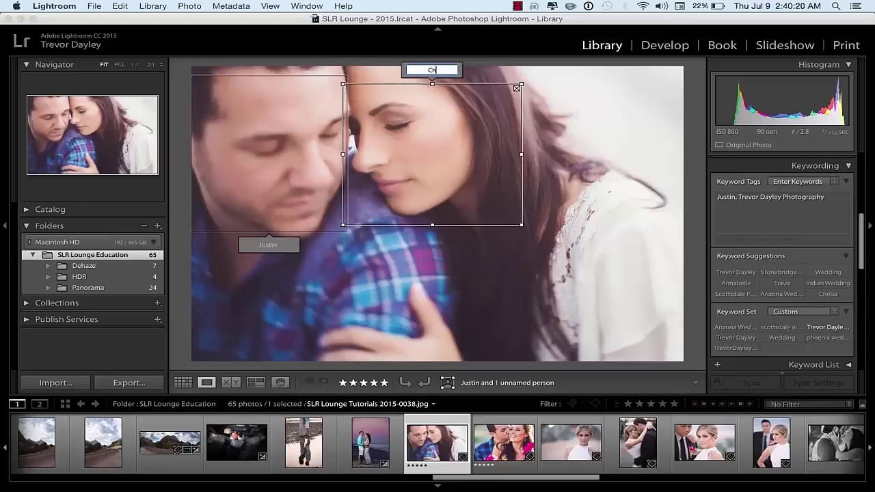
type("elsa")
key("Return")
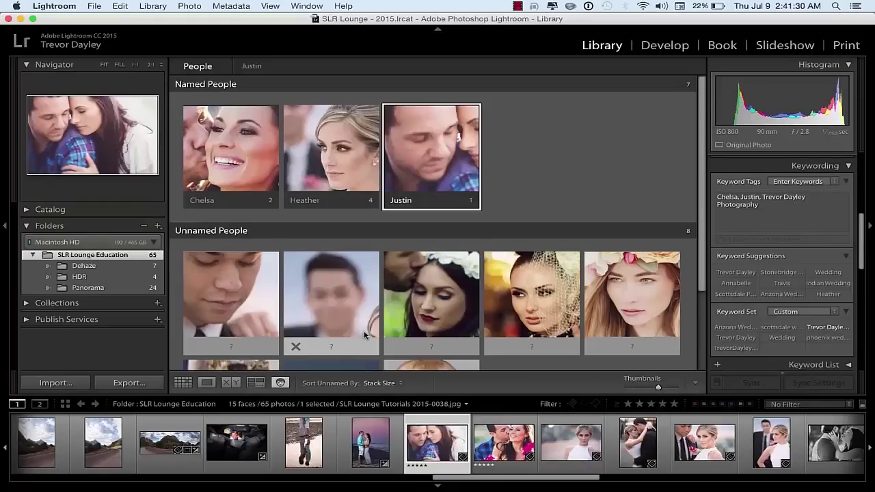
Select the first through fifth unnamed face stacks together with a Shift-click range.
left_click(221, 287)
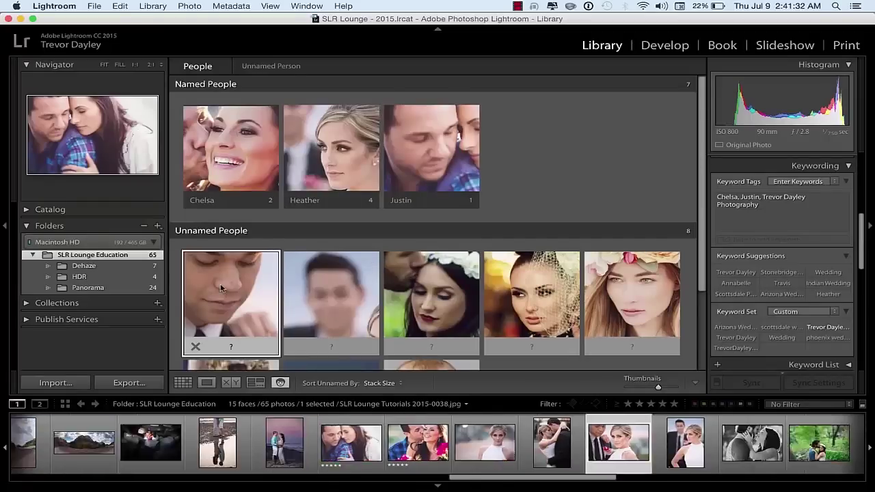
left_click(591, 285, "shift")
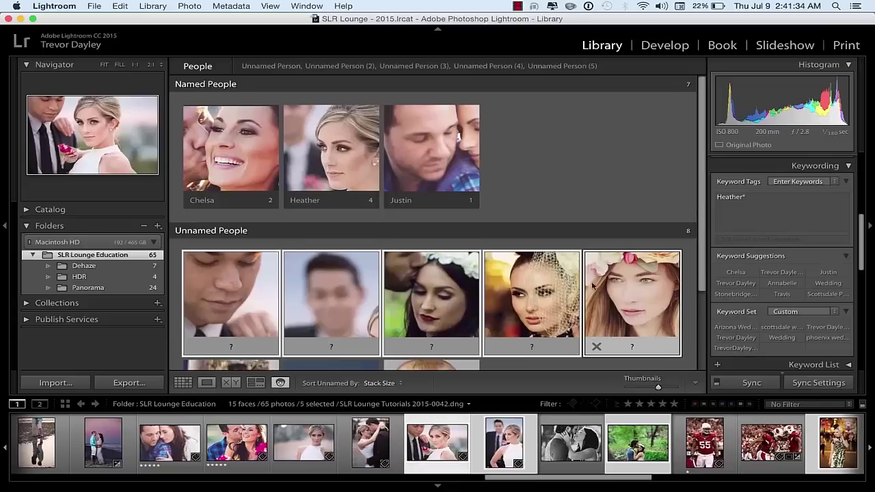